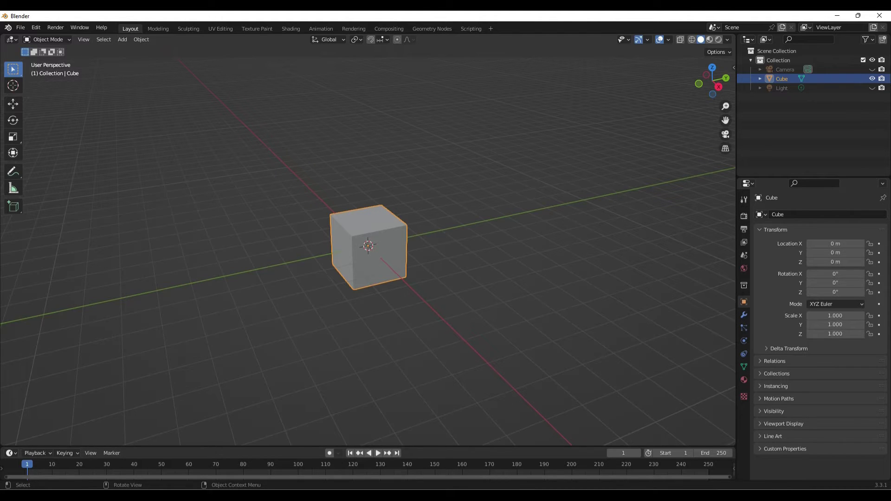
Step: Orbit the viewport slightly around the default cube
middle_click_drag(371, 278, 341, 279)
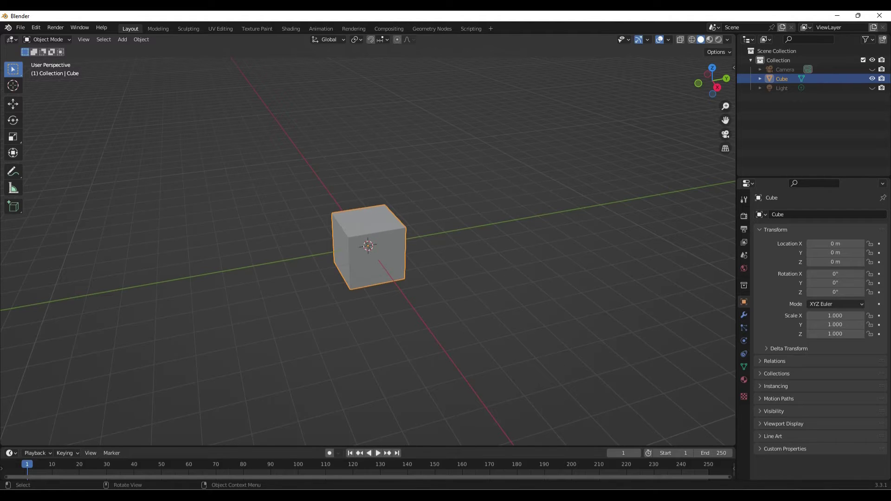
Step: Browse the Add menu's submenus to reveal the Mesh primitives, from Plane through Monkey
left_click(122, 39)
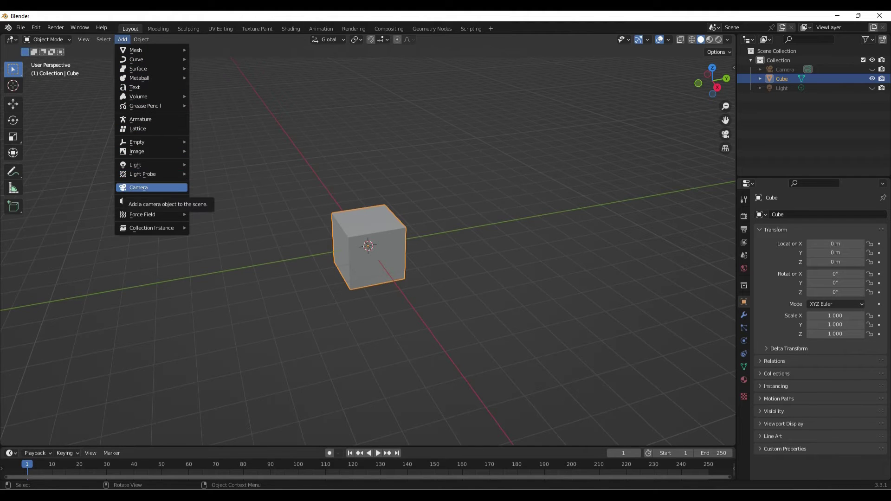
mouse_move(149, 174)
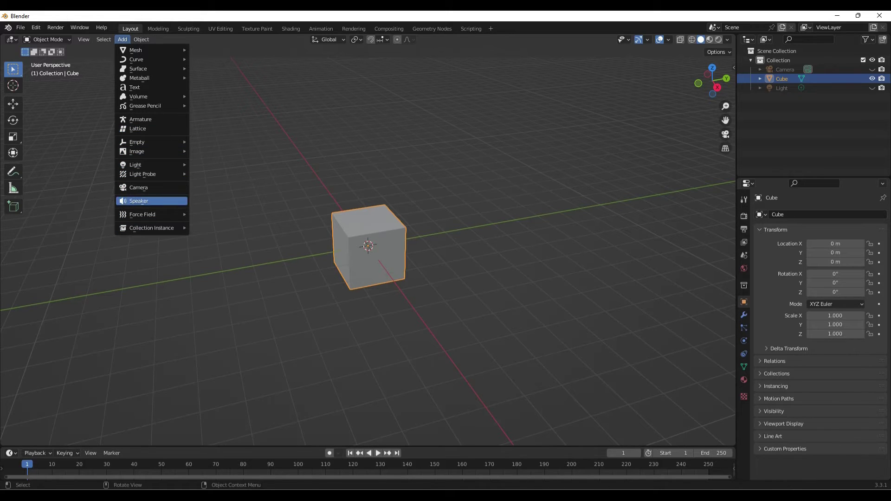
mouse_move(151, 228)
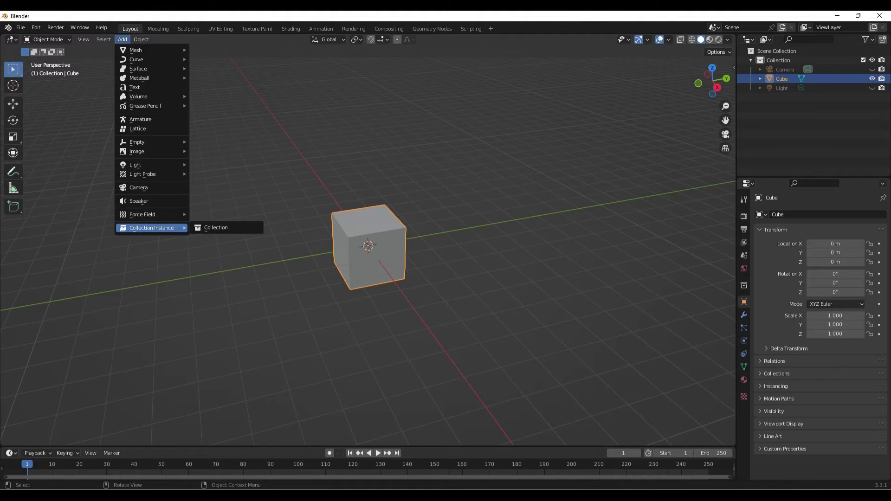
mouse_move(139, 142)
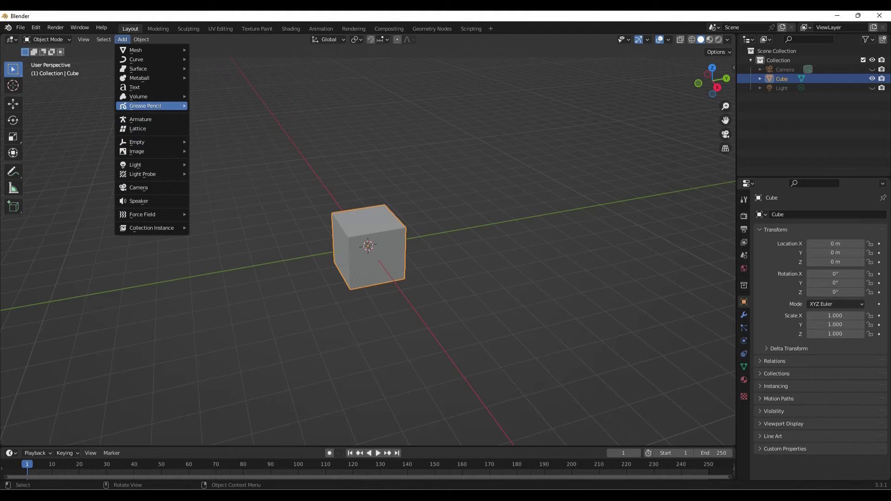
mouse_move(139, 50)
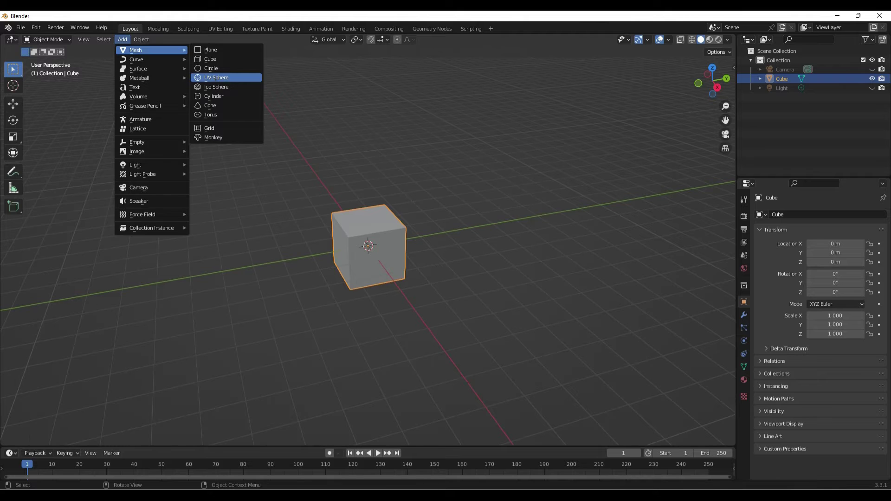
Step: Add a UV sphere at the origin, then deselect it and select the Cube in the Outliner
left_click(216, 77)
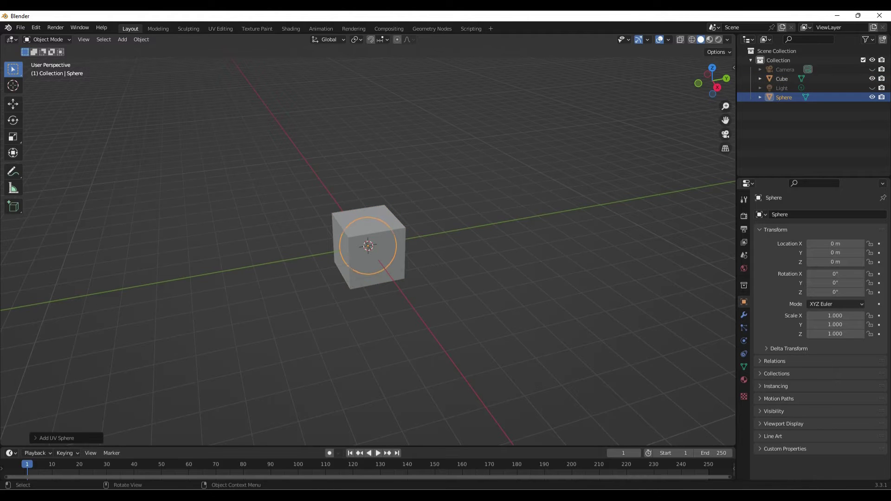
middle_click_drag(371, 278, 390, 274)
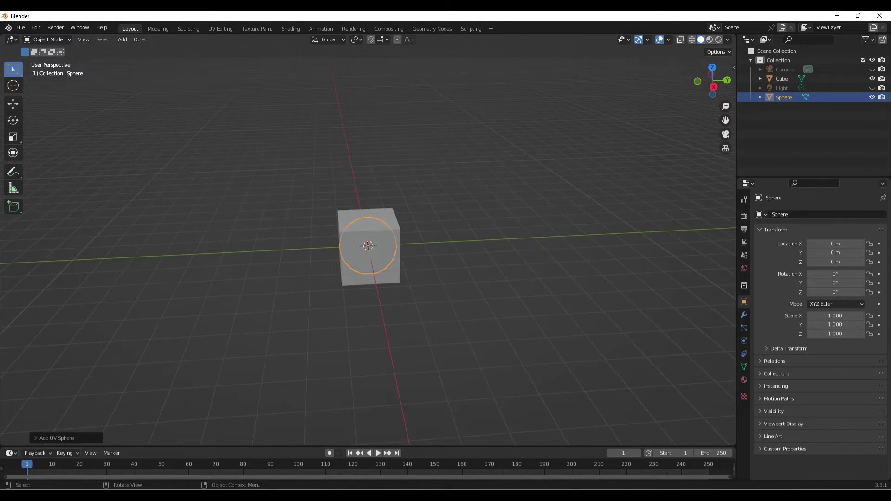
scroll(368, 246, "up", 2)
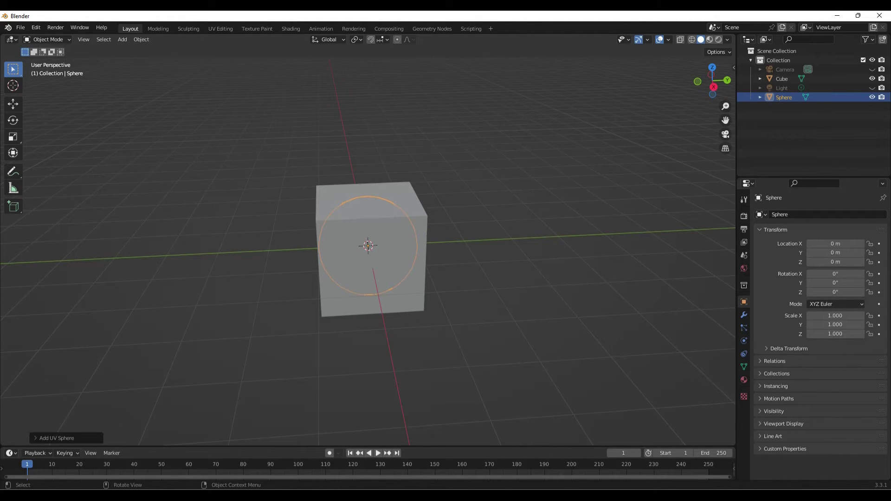
key("alt+a")
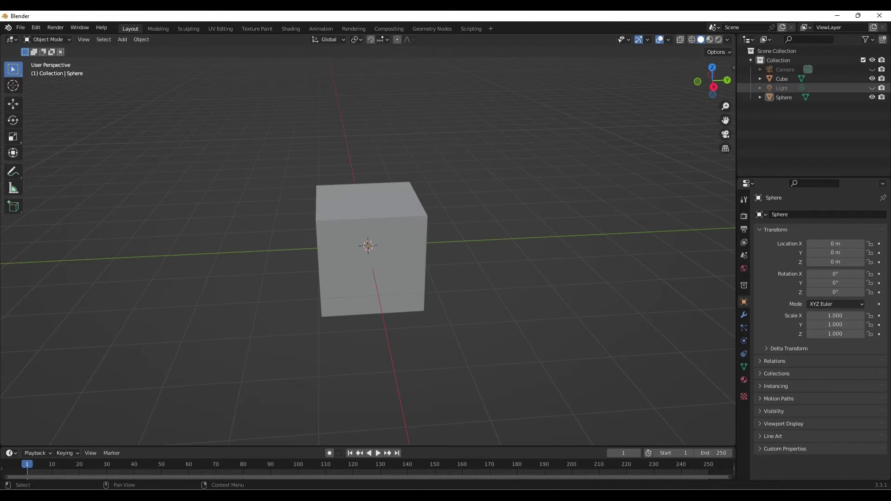
left_click(782, 78)
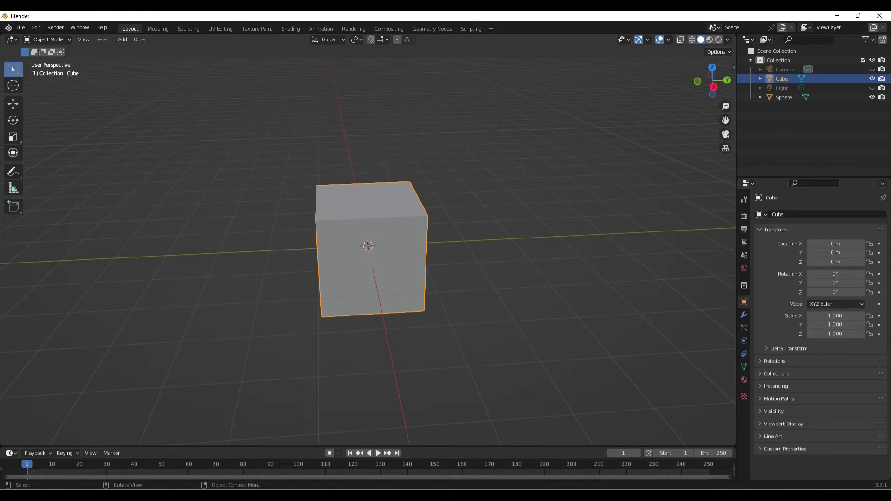
Step: Move the cube beside the sphere to X -0.34184 m, Y -3.3647 m, Z 0.14813 m
left_click(141, 39)
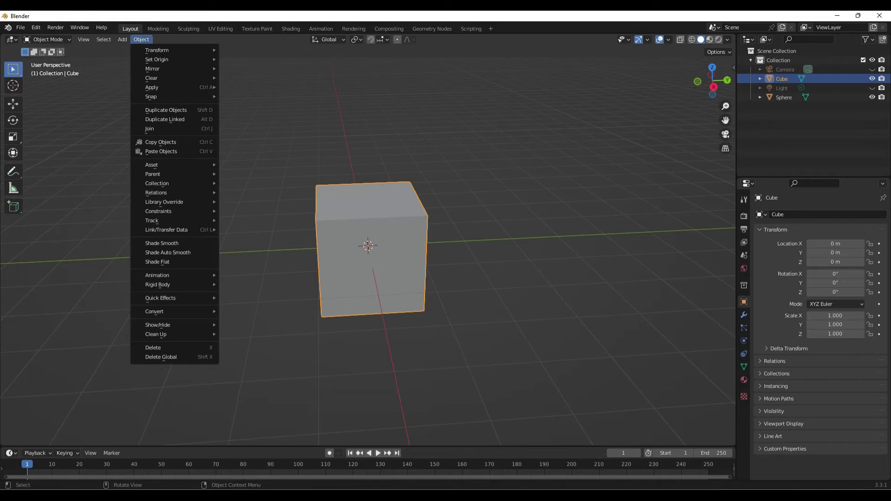
mouse_move(162, 50)
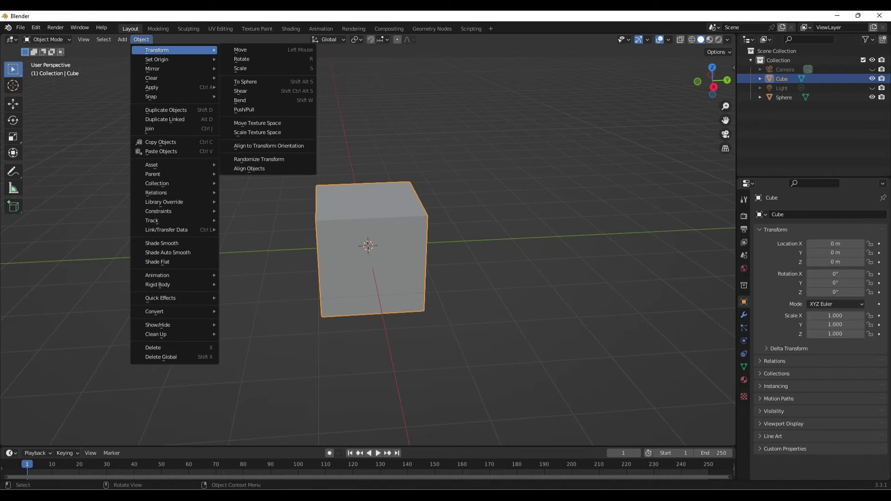
left_click(251, 50)
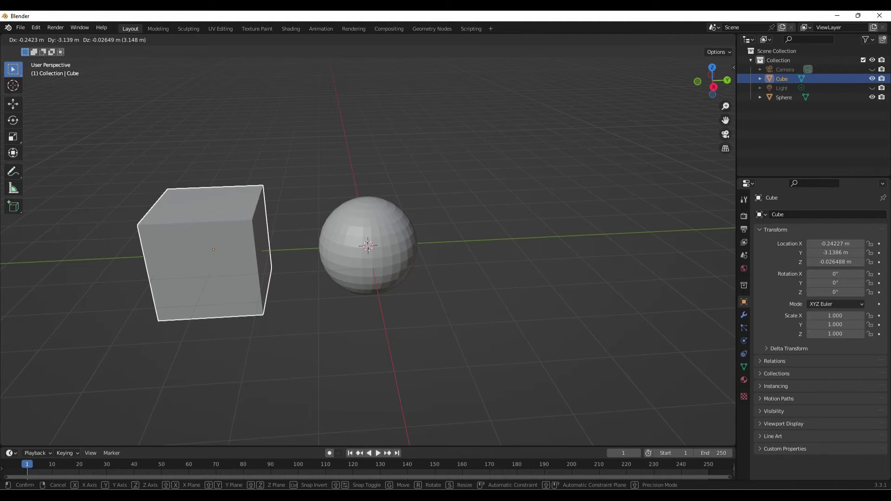
key("Return")
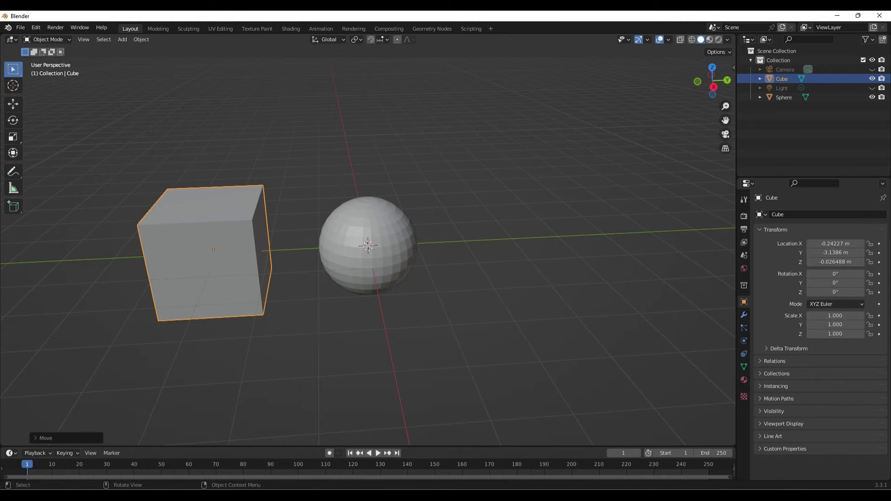
key("g")
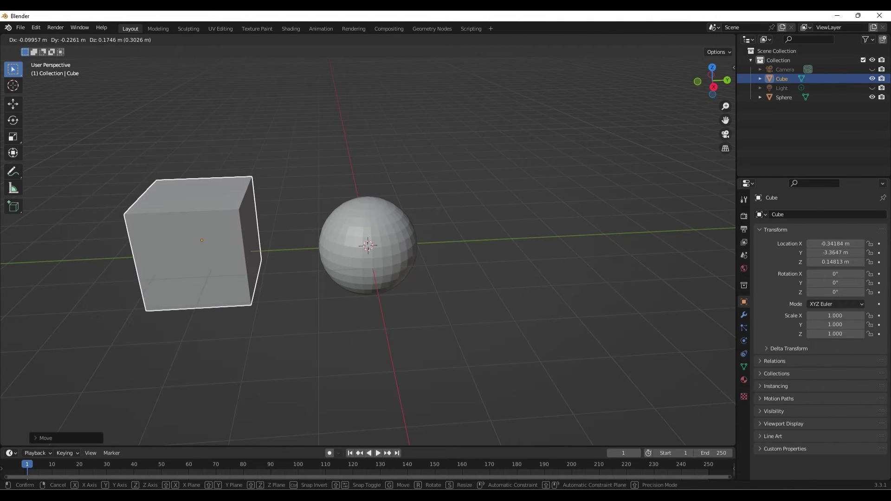
key("Return")
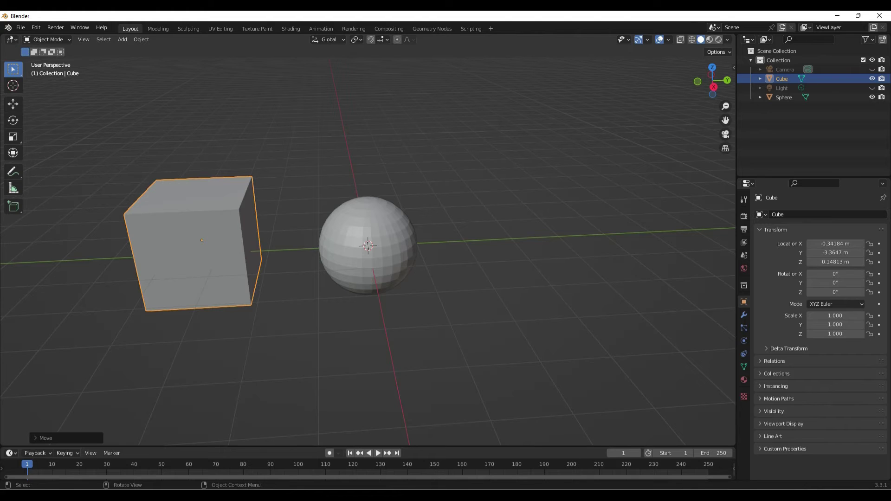
Step: Zoom and orbit around the sphere, then select the sphere instead of the cube
scroll(368, 245, "up", 6)
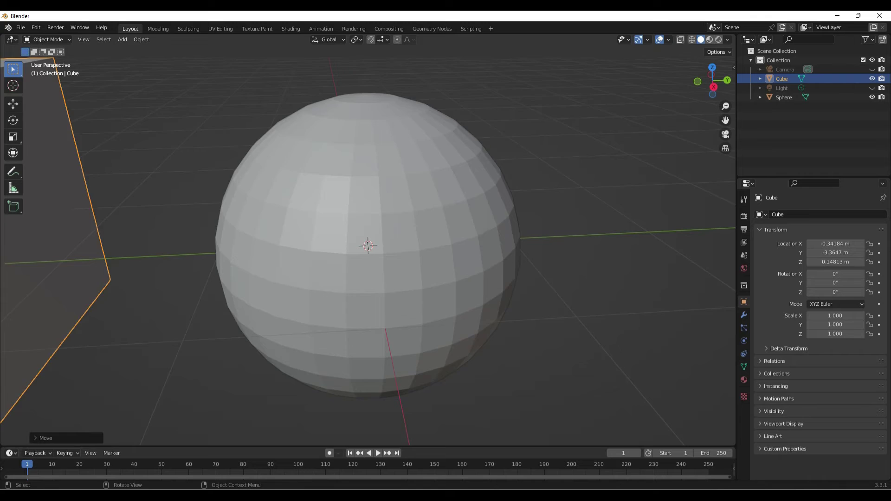
scroll(368, 245, "down", 3)
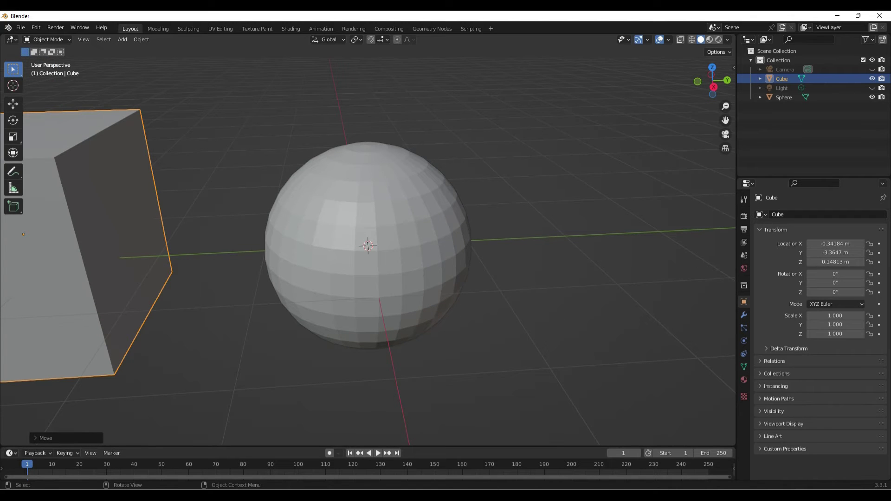
scroll(367, 245, "up", 3)
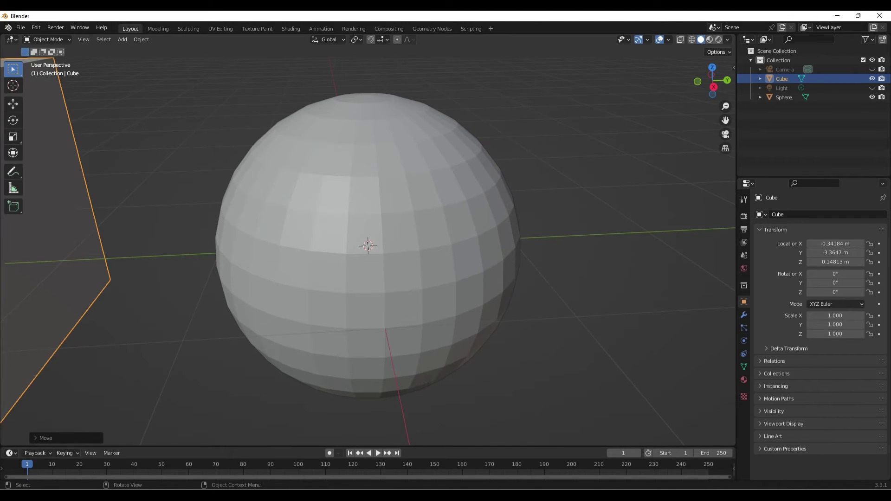
middle_click_drag(368, 245, 387, 249)
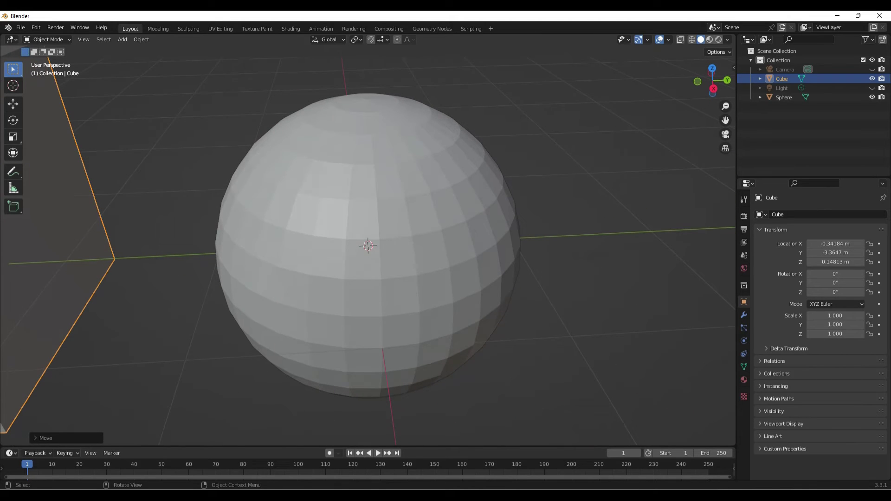
left_click(387, 249)
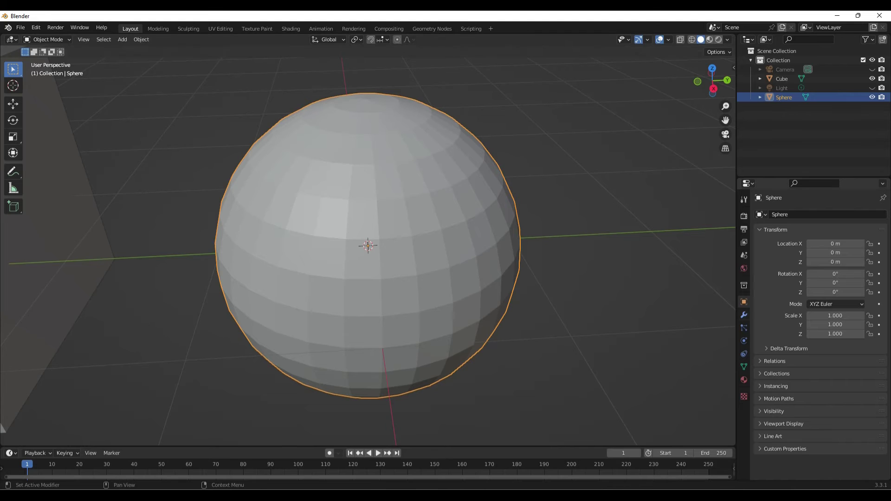
Step: Give the sphere a Subdivision Surface modifier with viewport levels raised to 4
left_click(744, 315)
left_click(789, 214)
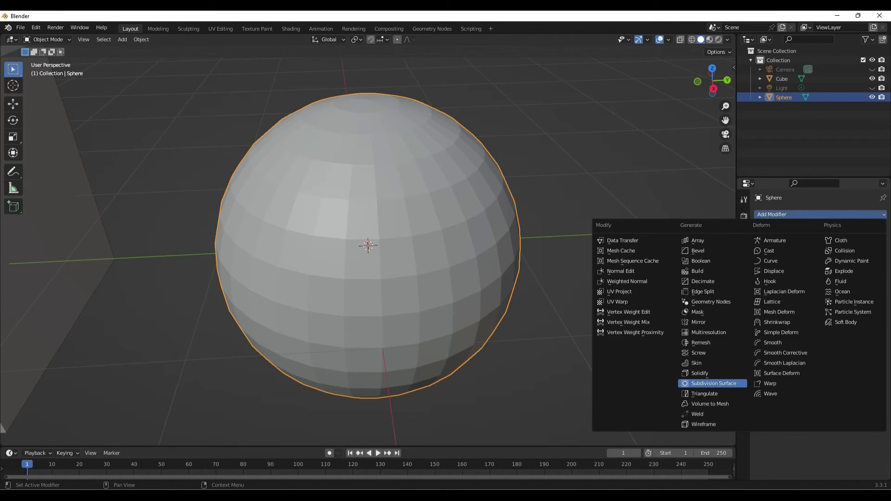
left_click(713, 383)
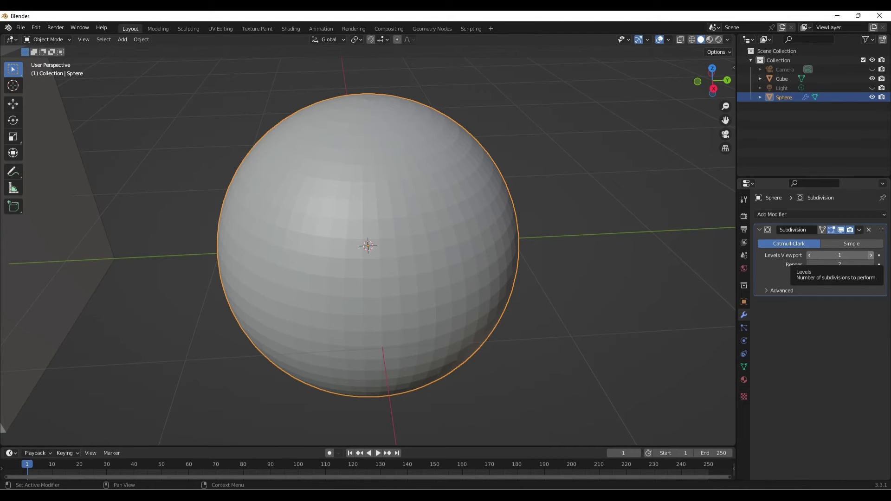
left_click(870, 255)
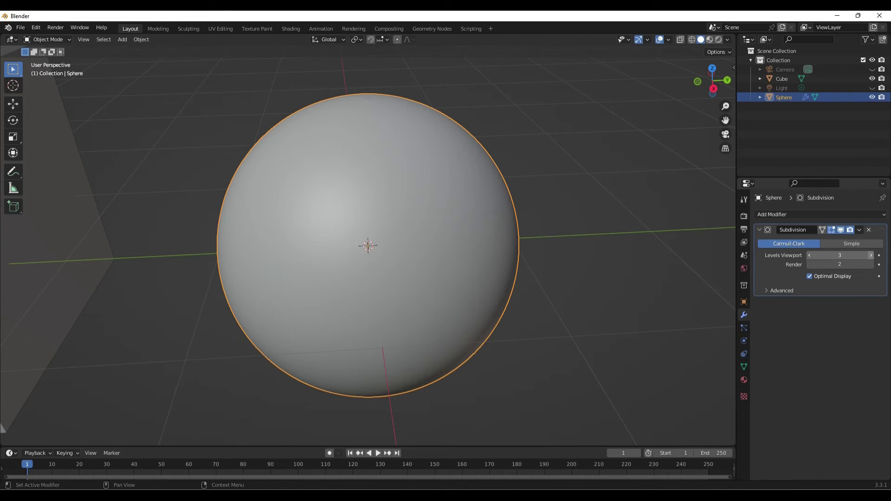
left_click(870, 255)
key("alt+a")
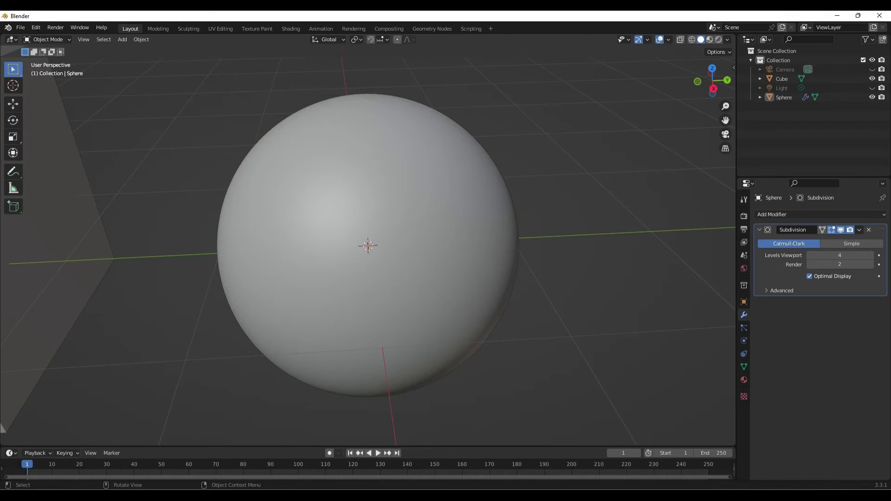
key("ctrl+z")
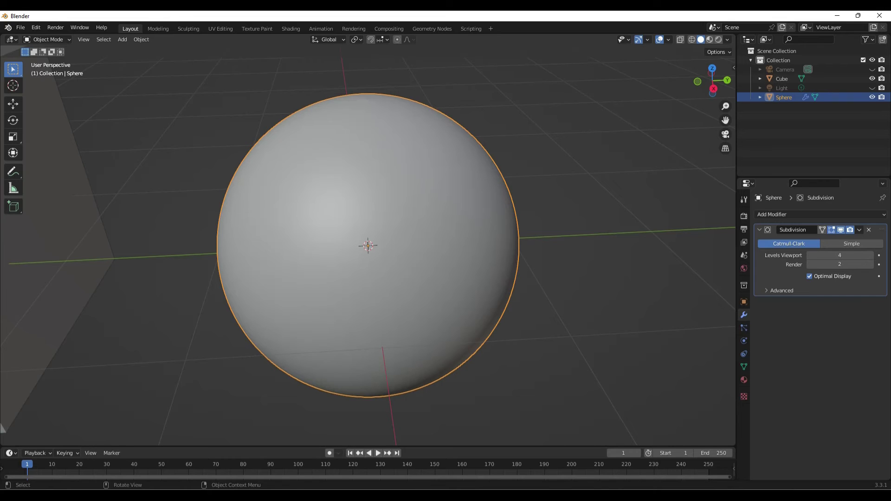
Step: Add a Cast modifier below Subdivision with Factor 1.00, then deselect the sphere
left_click(772, 214)
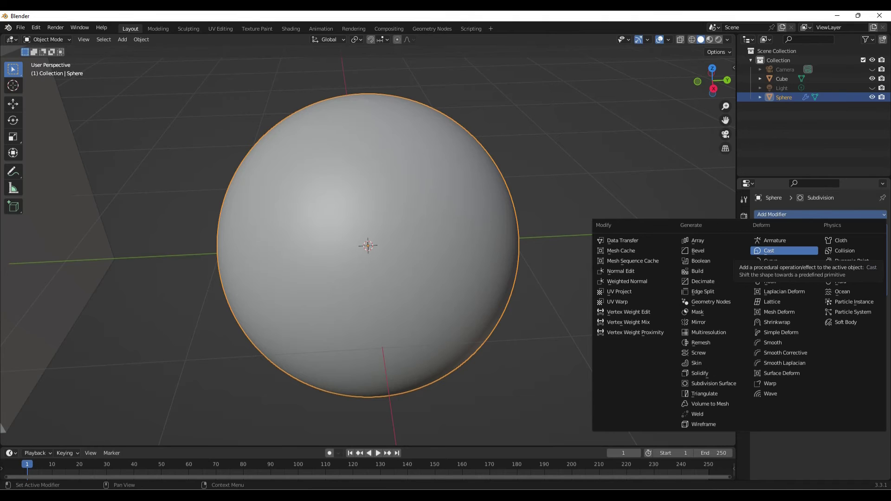
left_click(784, 250)
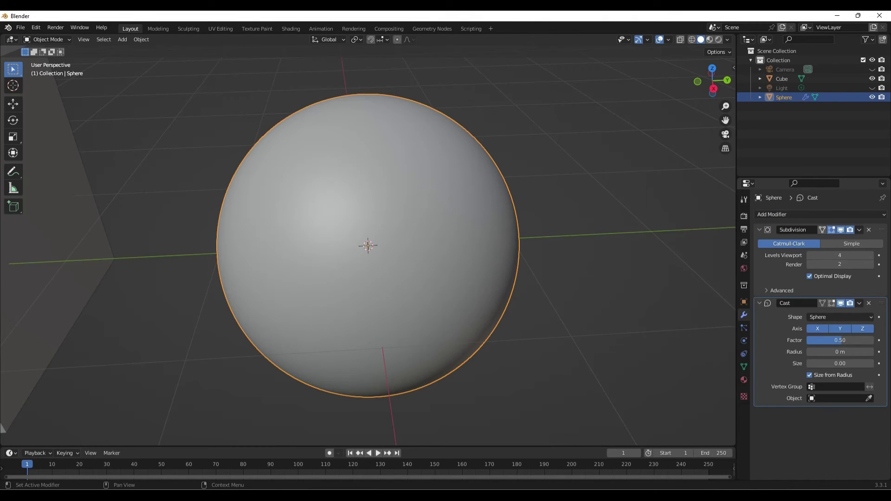
left_click(840, 340)
type("1")
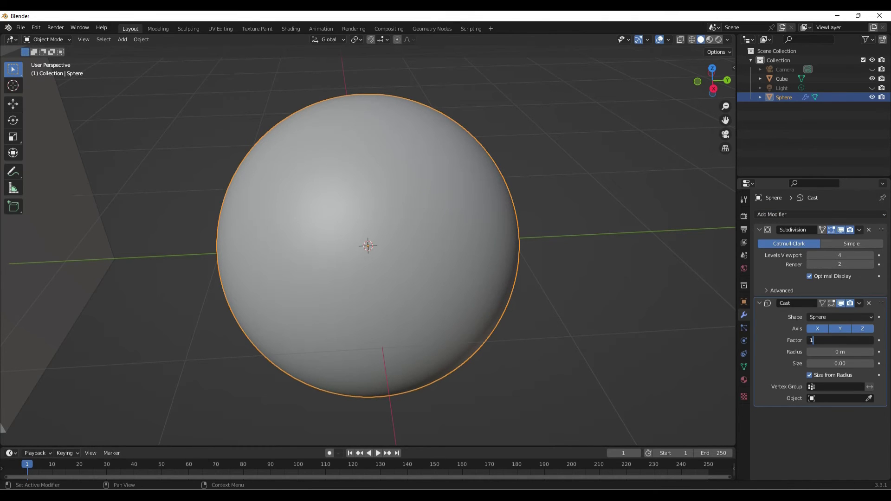
key("Return")
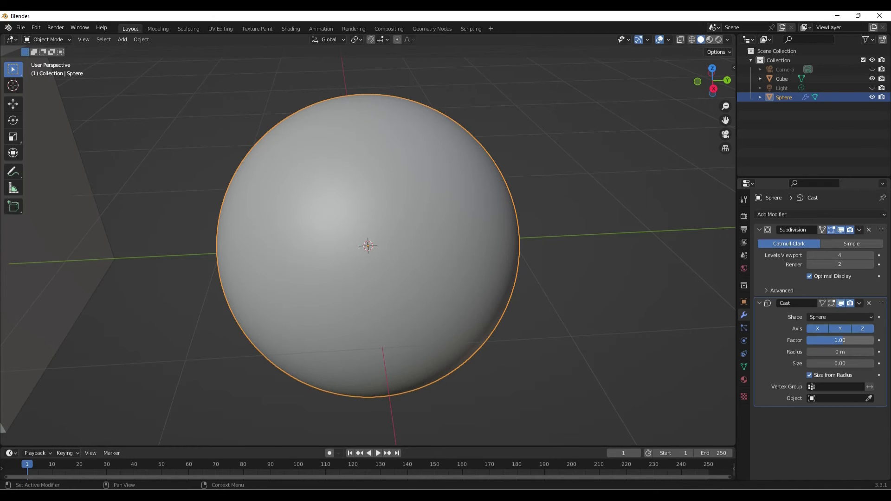
key("alt+a")
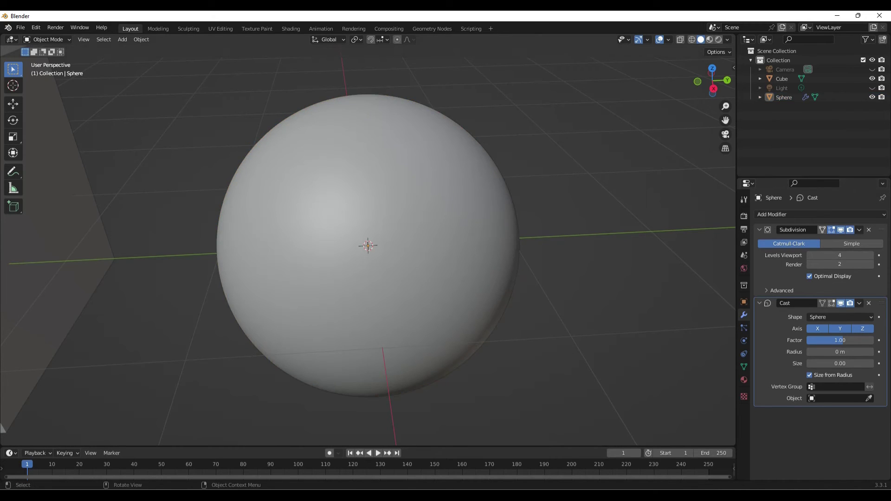
Step: Reselect the sphere, zoom out and orbit to frame the whole scene
key("ctrl+z")
scroll(368, 245, "down", 1)
scroll(368, 245, "down", 4)
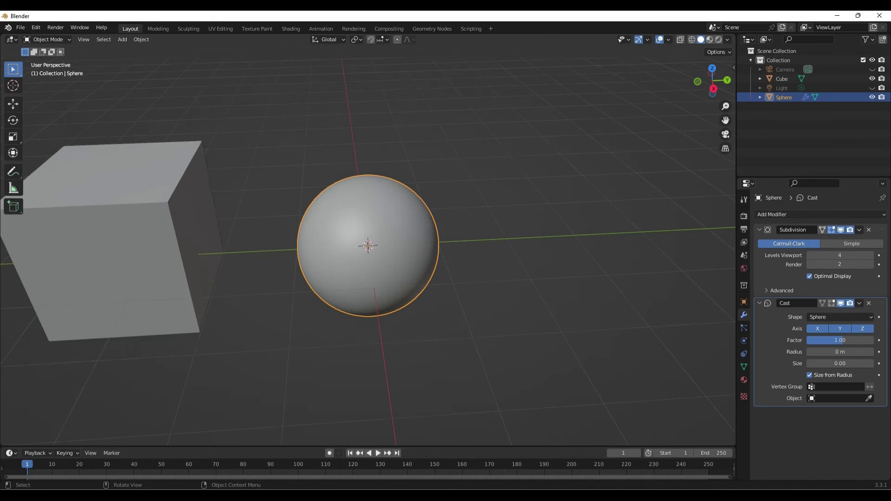
middle_click_drag(418, 278, 373, 287)
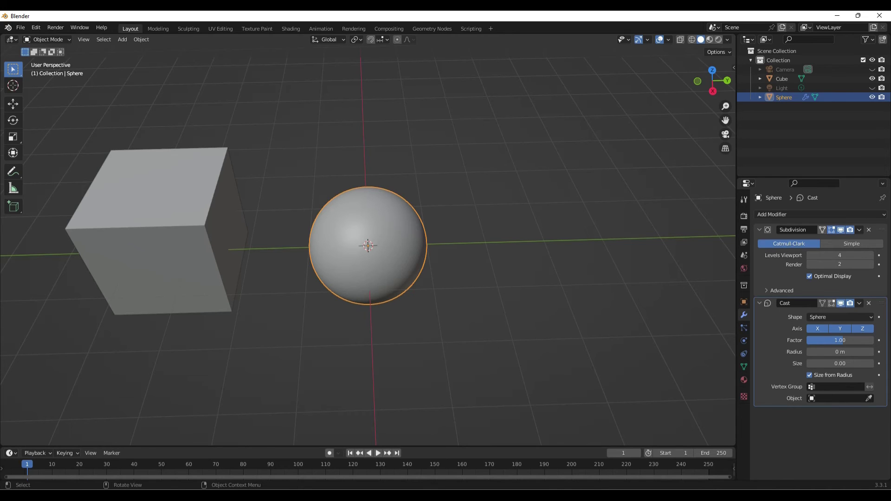
Step: Add a Cone mesh between the cube and the smooth sphere
left_click(122, 39)
key("alt+a")
key("shift")
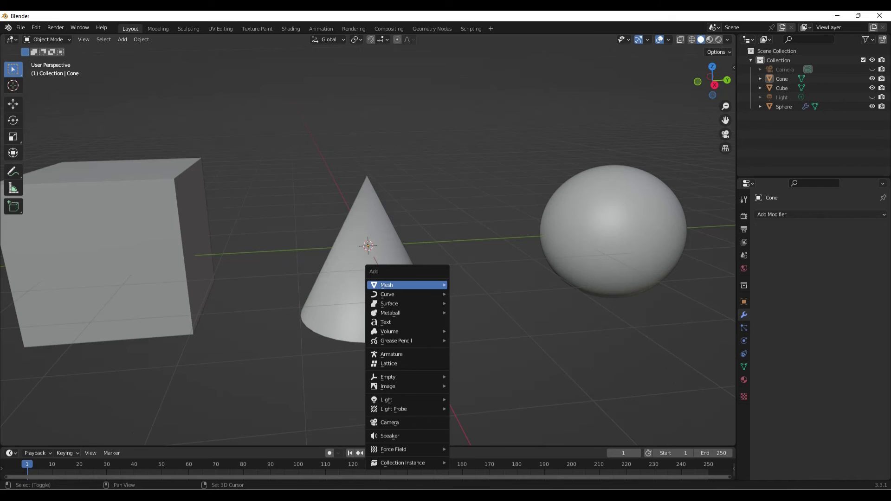
mouse_move(408, 294)
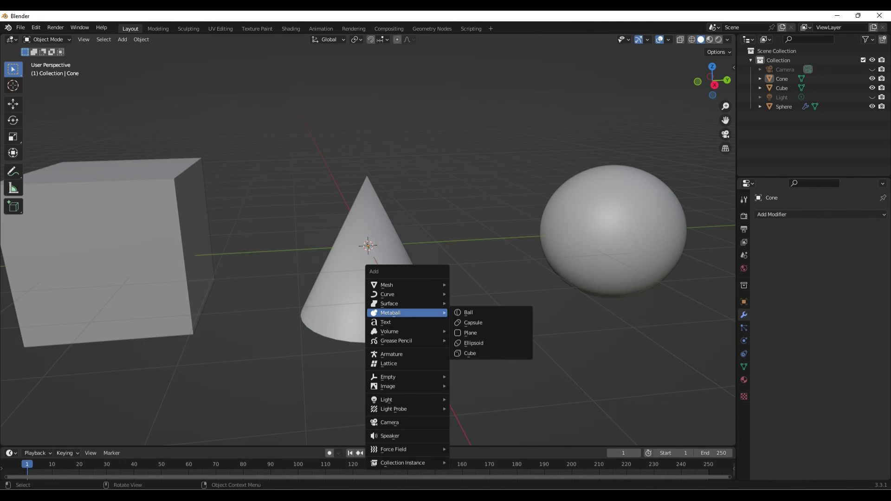
Step: Dismiss the Add menu without adding anything and show the interaction mode list
mouse_move(403, 331)
key("Escape")
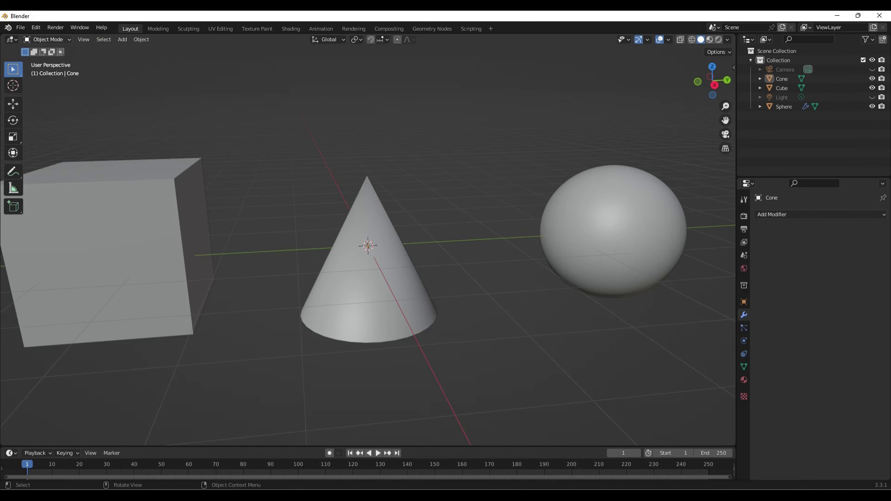
left_click(48, 39)
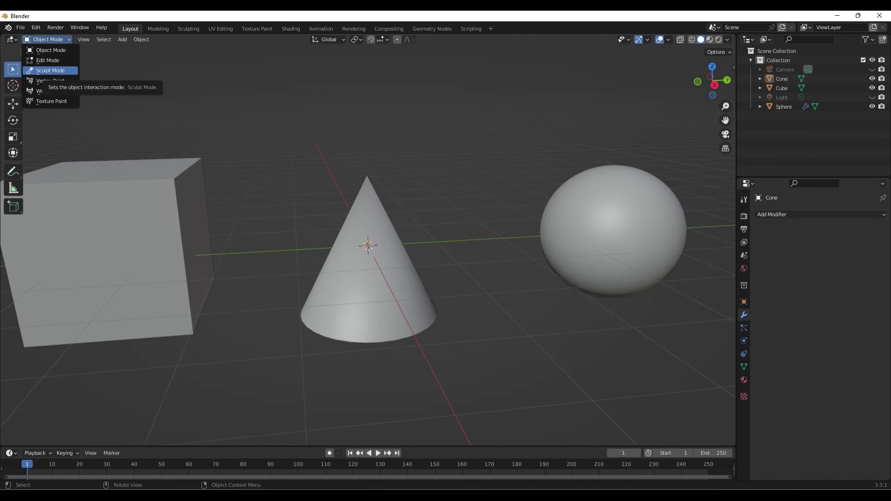
Step: Close the interaction mode list, keeping Object Mode active
key("Escape")
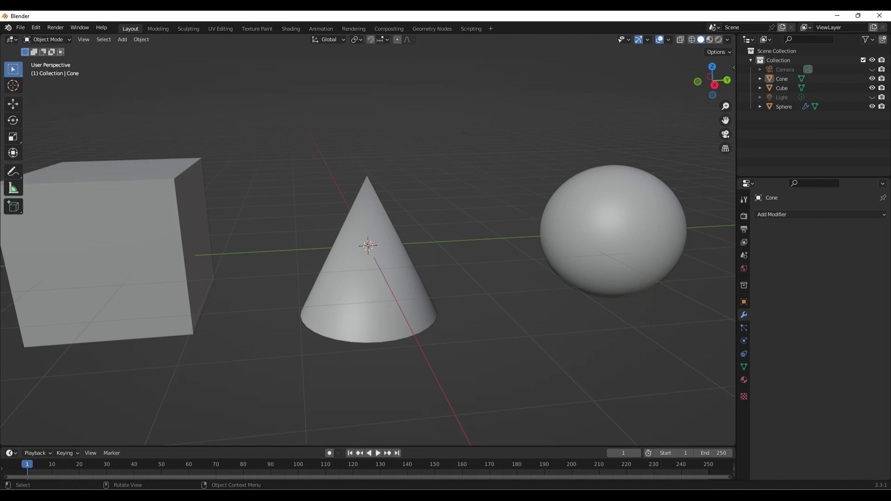